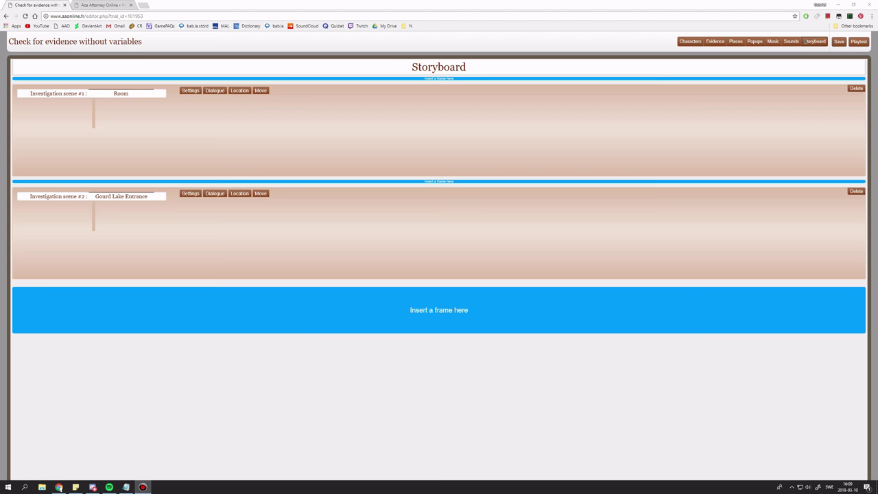
# After consulting the forum guide, expand the Room scene's introduction conversation frames.
pyautogui.click(93, 4)
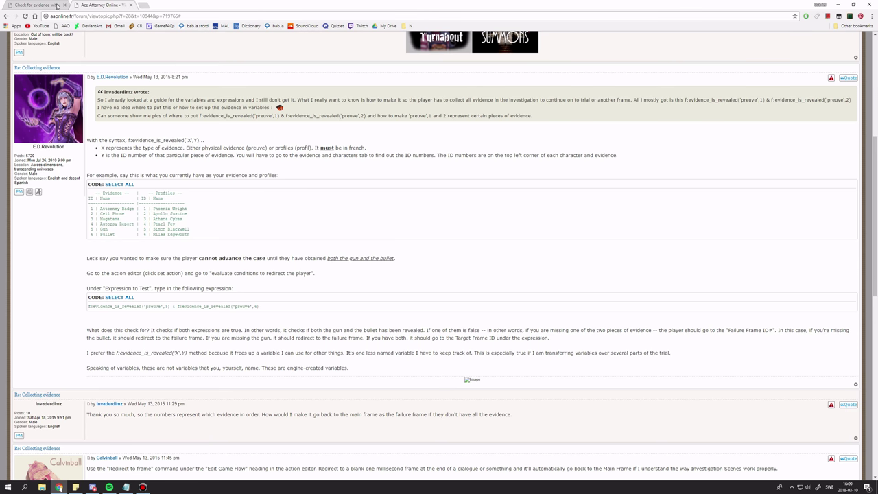
pyautogui.click(53, 4)
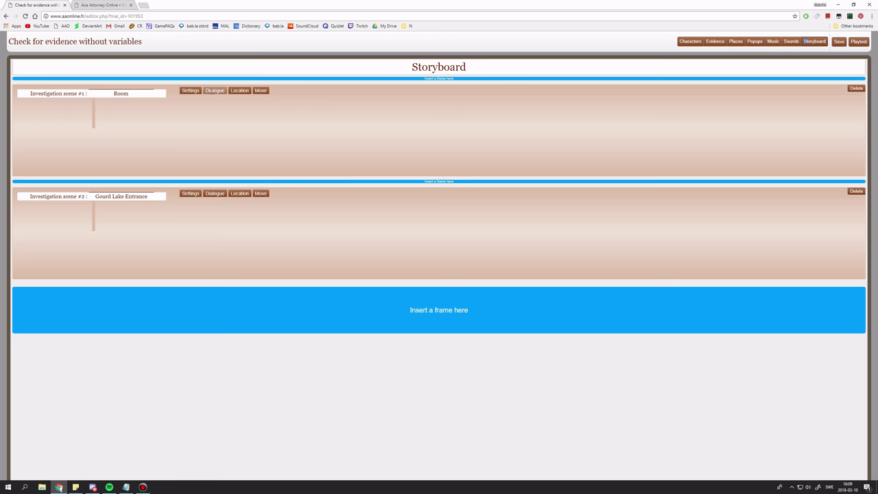
pyautogui.click(215, 90)
pyautogui.click(199, 111)
pyautogui.click(232, 134)
pyautogui.click(200, 155)
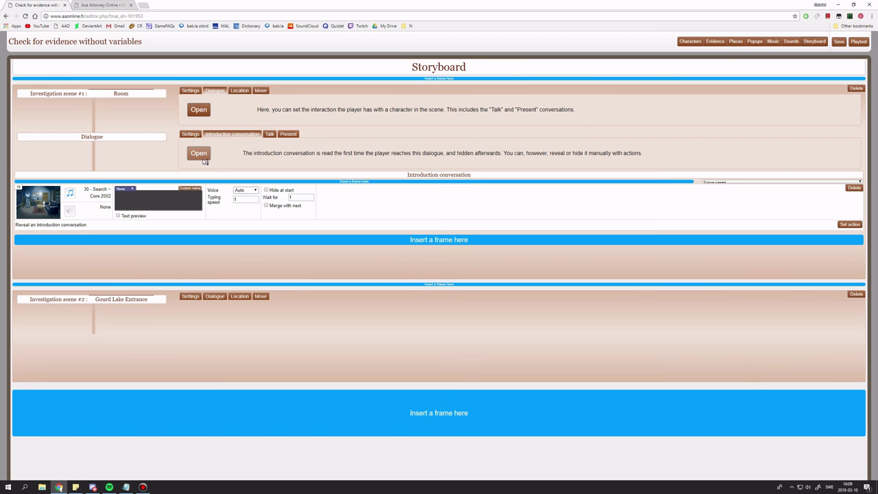
pyautogui.moveTo(38, 216)
# Expand Gourd Lake Entrance's introduction conversation frames, including the "Hello there." line.
pyautogui.click(213, 296)
pyautogui.click(198, 316)
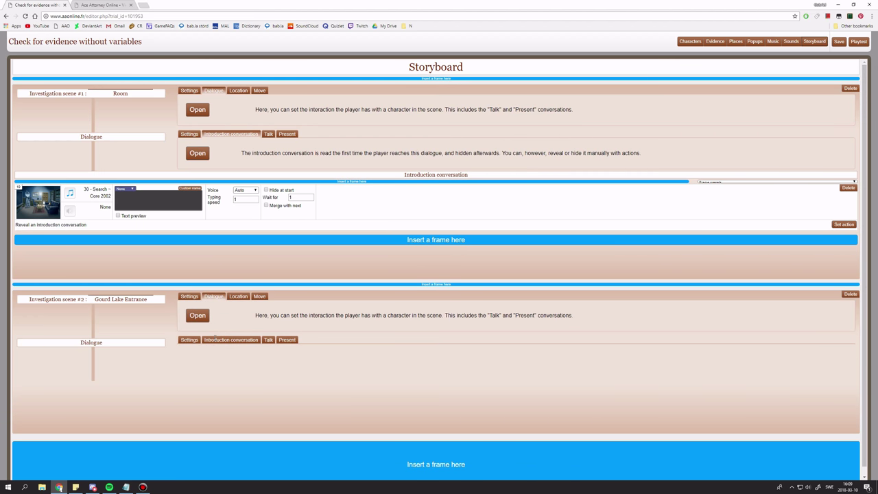
pyautogui.click(216, 339)
pyautogui.click(197, 359)
pyautogui.scroll(-1, 203, 359)
pyautogui.scroll(-2, 43, 348)
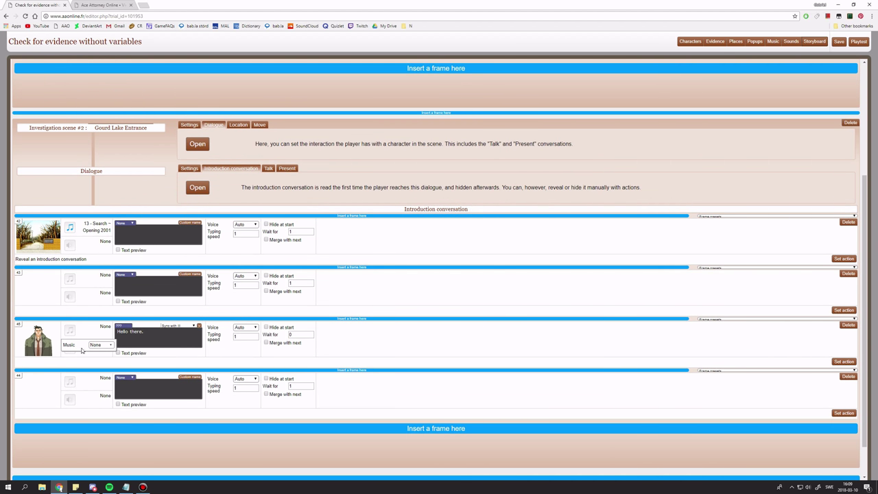
pyautogui.moveTo(43, 348)
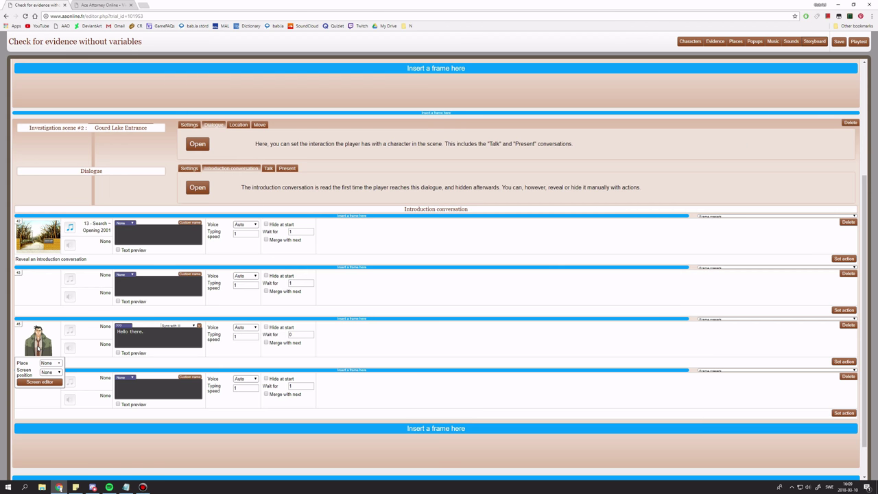
pyautogui.moveTo(48, 395)
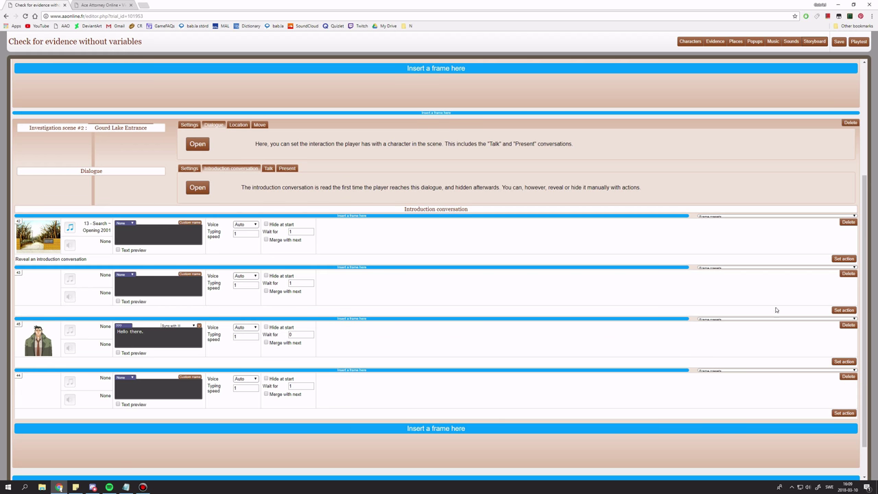
# Give the empty frame 43 the action 'Evaluate conditions to redirect the player'.
pyautogui.click(838, 311)
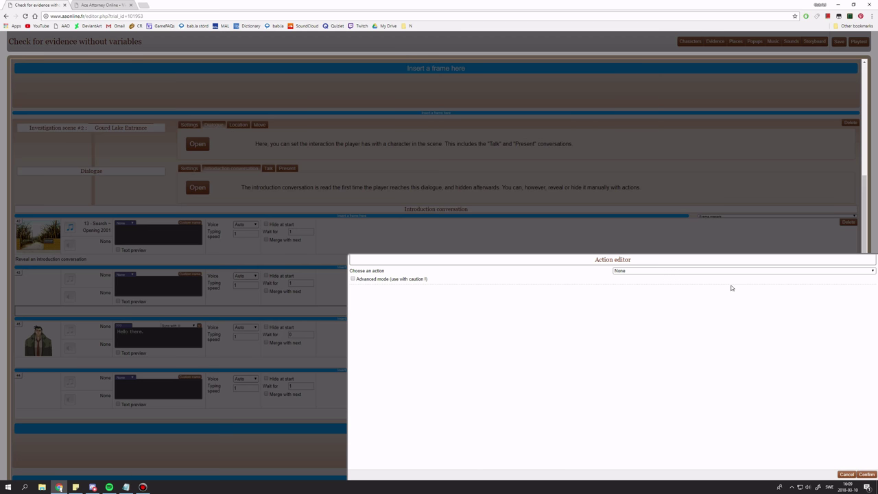
pyautogui.click(640, 272)
pyautogui.scroll(-5, 652, 343)
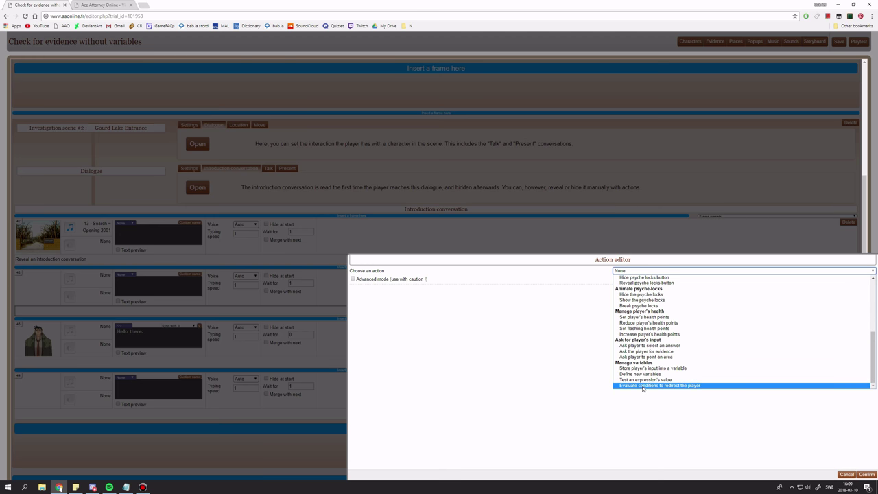
pyautogui.click(642, 386)
pyautogui.write('f:')
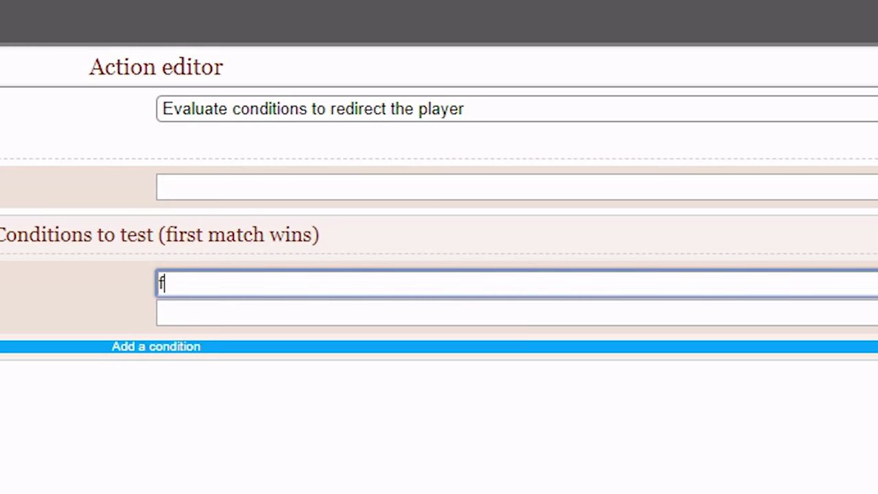
# Start the condition expression as f:evidence_is_revealed('preuve', in the condition field.
pyautogui.write('evidenc')
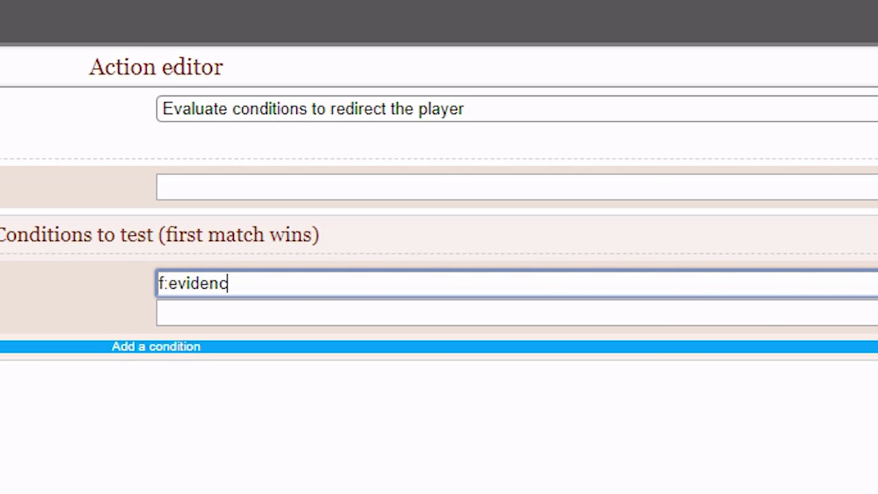
pyautogui.write('e_is_revealed')
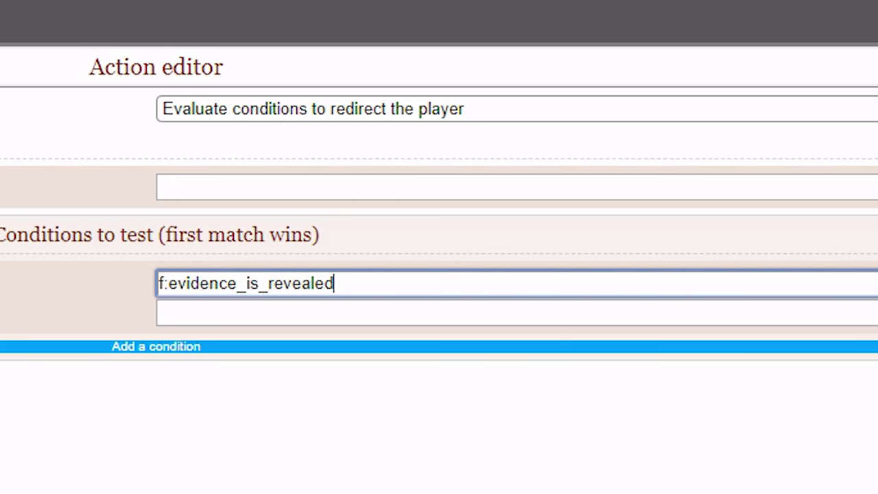
pyautogui.write('()')
pyautogui.press('Left')
pyautogui.write('"')
pyautogui.write("'preuve'")
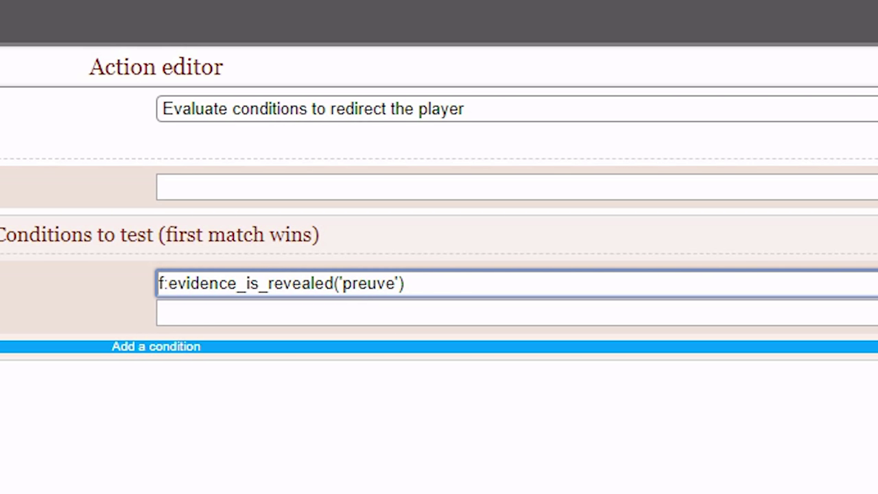
pyautogui.write(',')
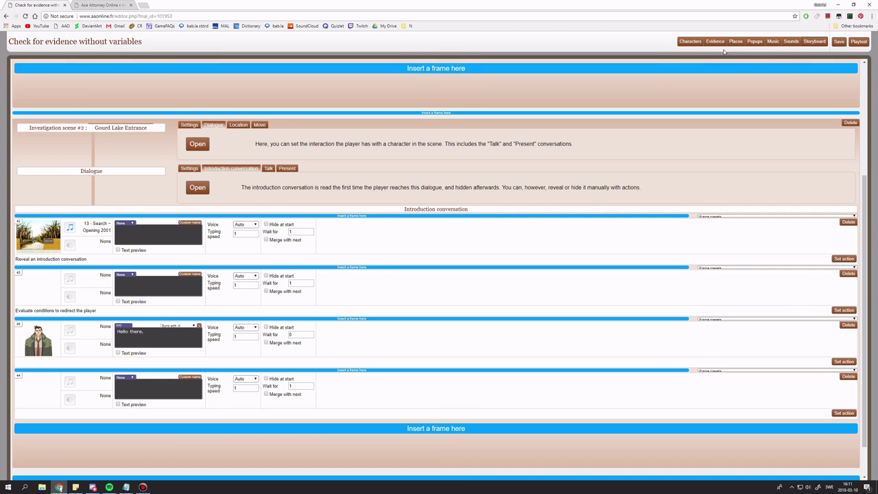
# Find the Teddy bear's ID, 1, in the Evidence list, then return to the Action editor.
pyautogui.click(715, 42)
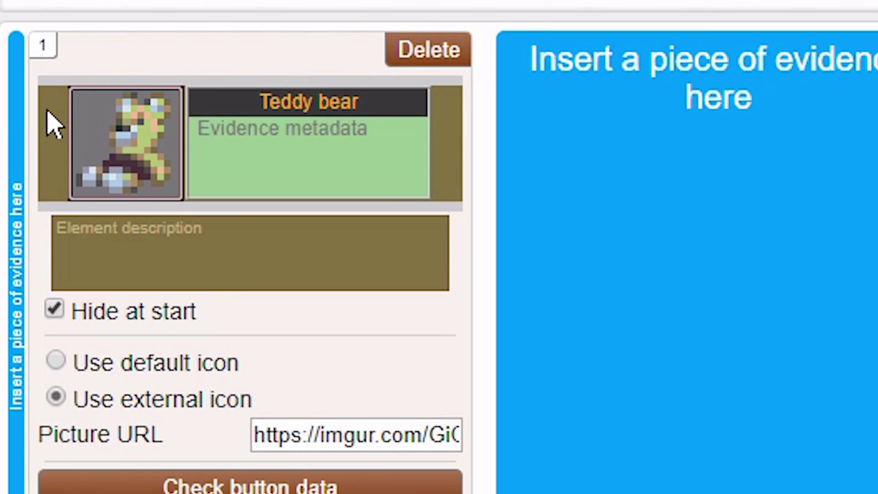
pyautogui.click(754, 392)
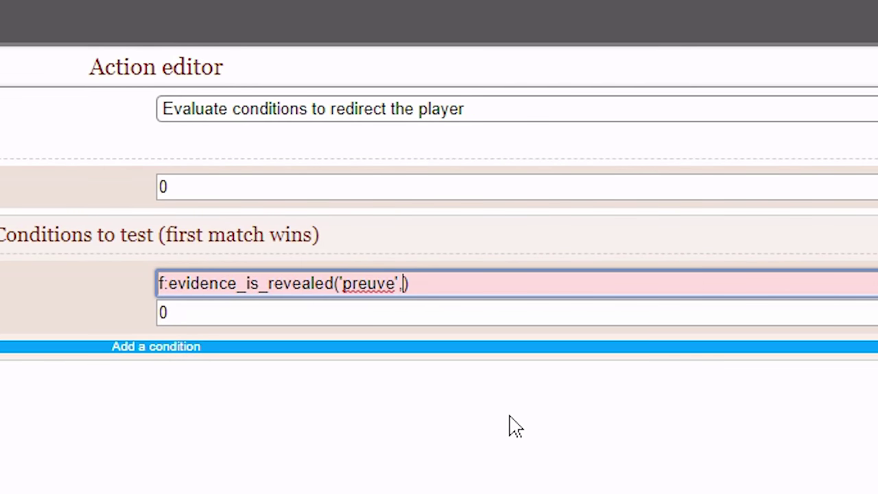
# Complete the condition as f:evidence_is_revealed('preuve',1) and set 45 as the target frame.
pyautogui.write('1')
pyautogui.press('Tab')
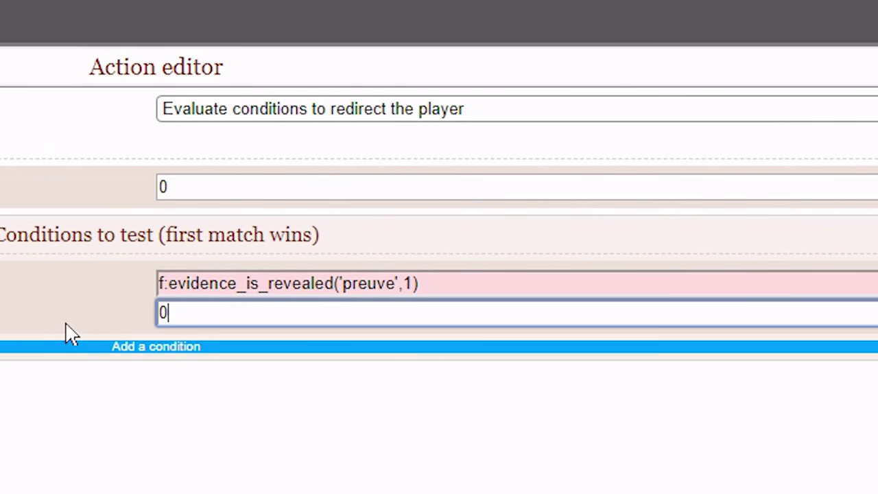
pyautogui.write('45')
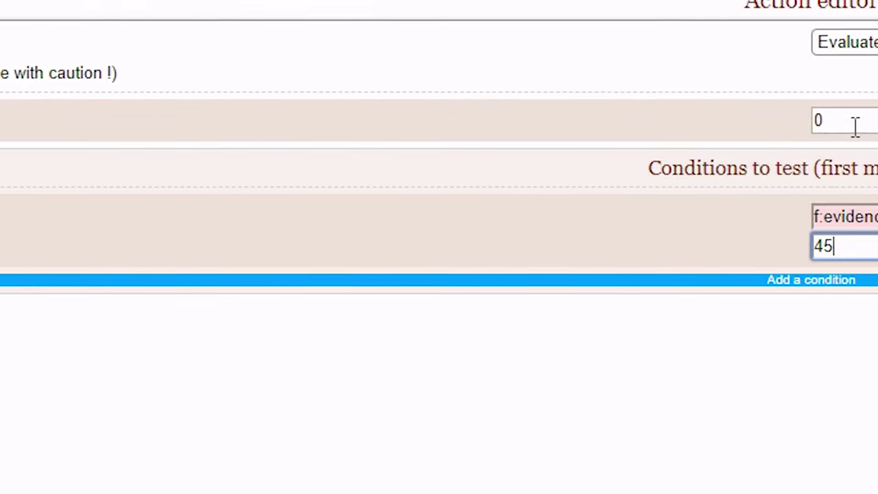
pyautogui.write('44')
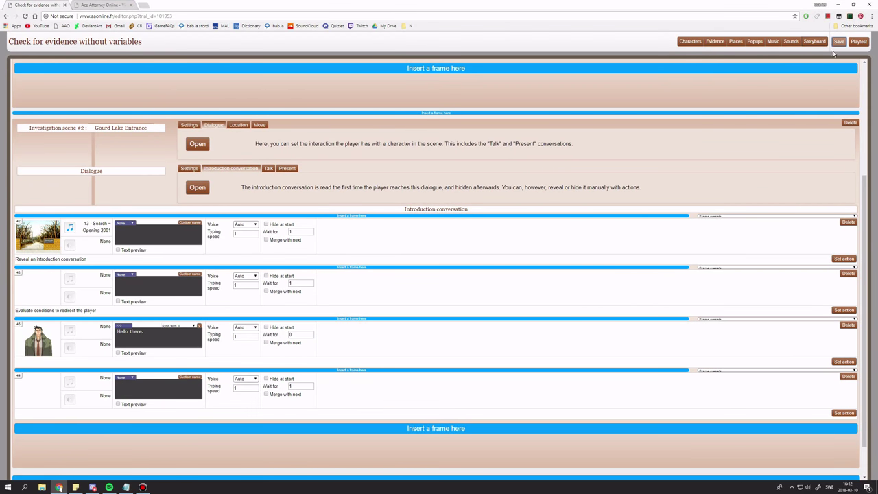
# Start a playtest and travel to Gourd Lake Entrance and back to the Room.
pyautogui.click(841, 44)
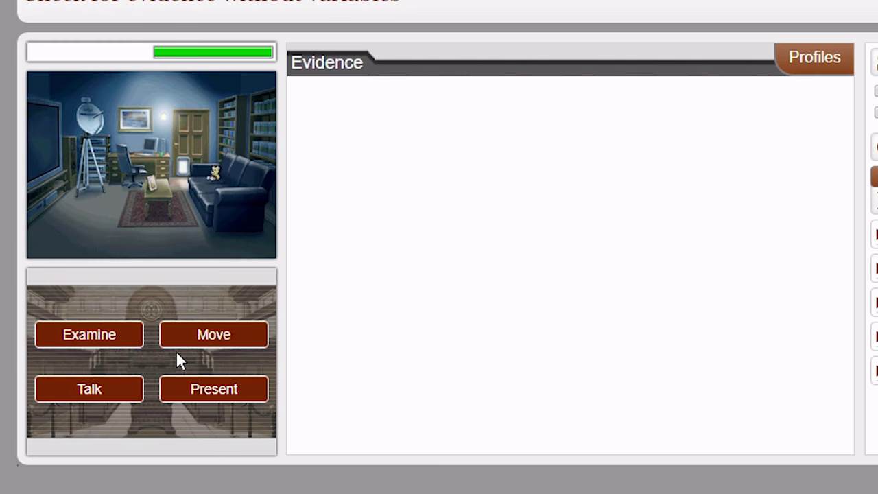
pyautogui.click(200, 336)
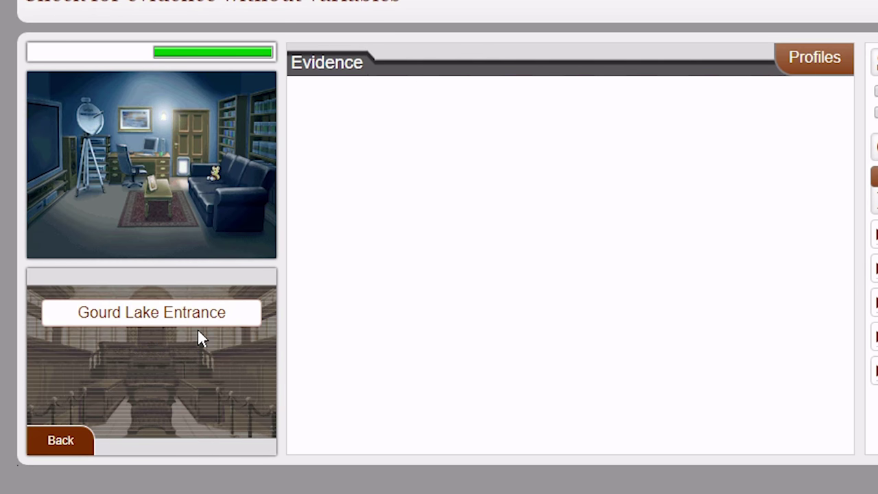
pyautogui.click(129, 316)
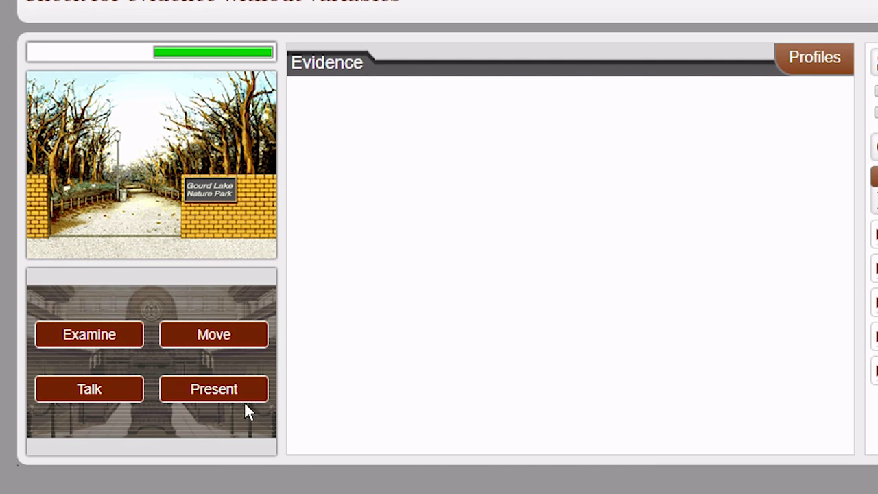
pyautogui.click(206, 348)
pyautogui.click(173, 320)
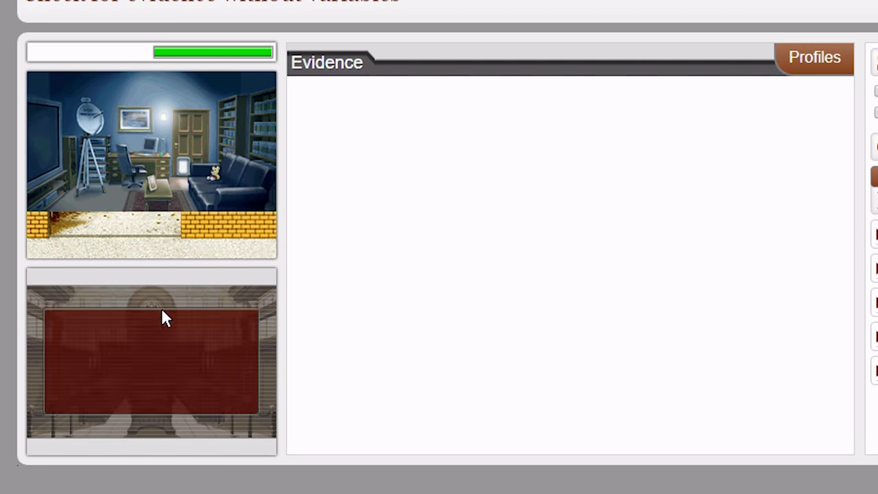
pyautogui.click(181, 336)
pyautogui.click(161, 312)
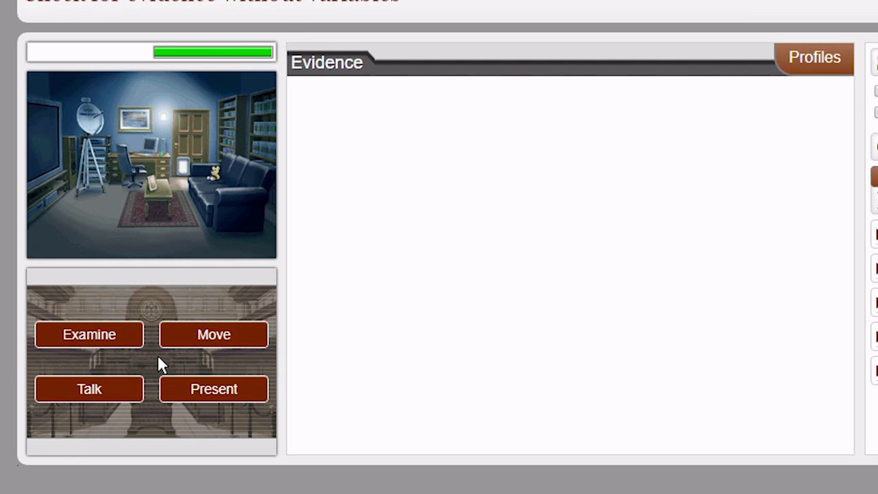
# Examine the Room to collect the teddy bear, then revisit Gourd Lake Entrance for Gumshoe's greeting.
pyautogui.click(108, 336)
pyautogui.click(214, 391)
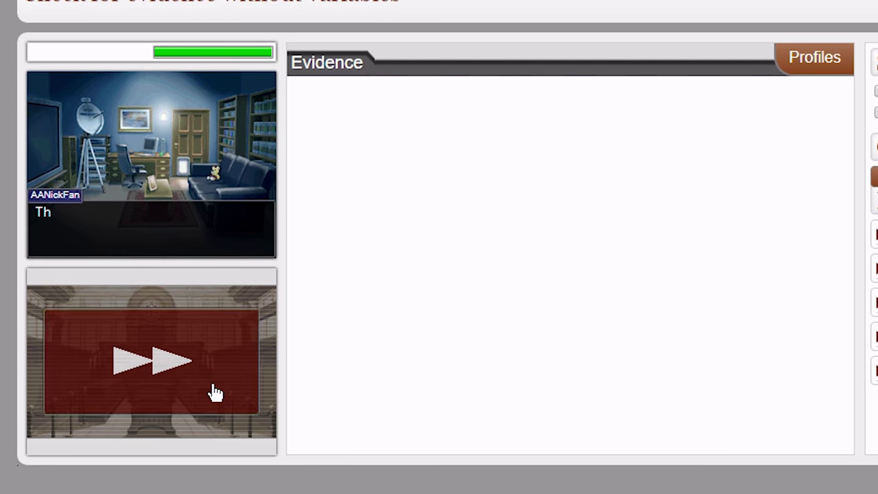
pyautogui.click(134, 373)
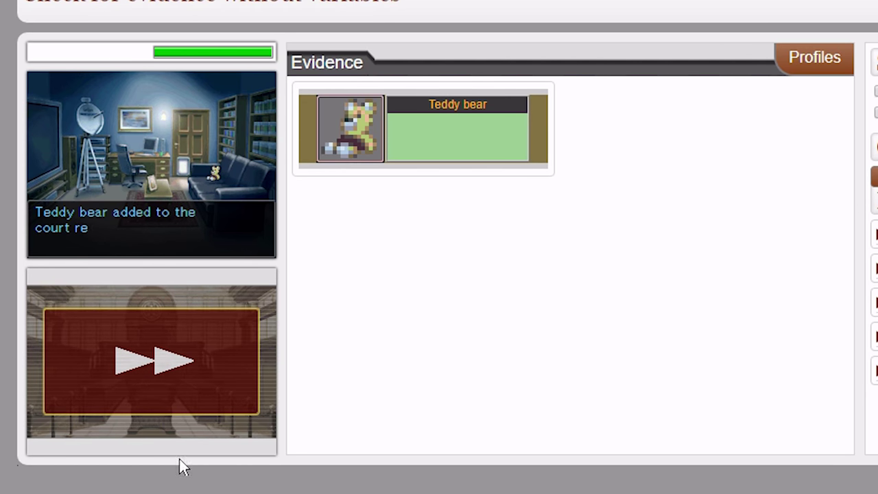
pyautogui.moveTo(420, 136)
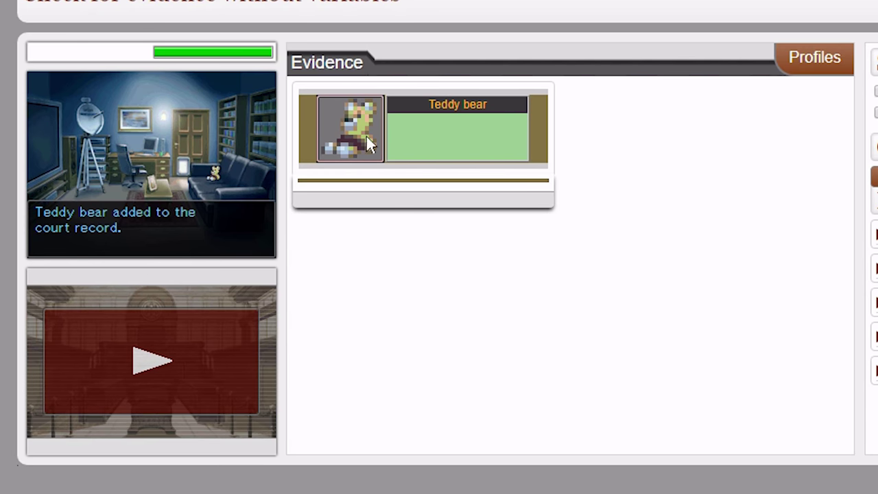
pyautogui.click(176, 391)
pyautogui.click(59, 472)
pyautogui.click(210, 336)
pyautogui.click(167, 328)
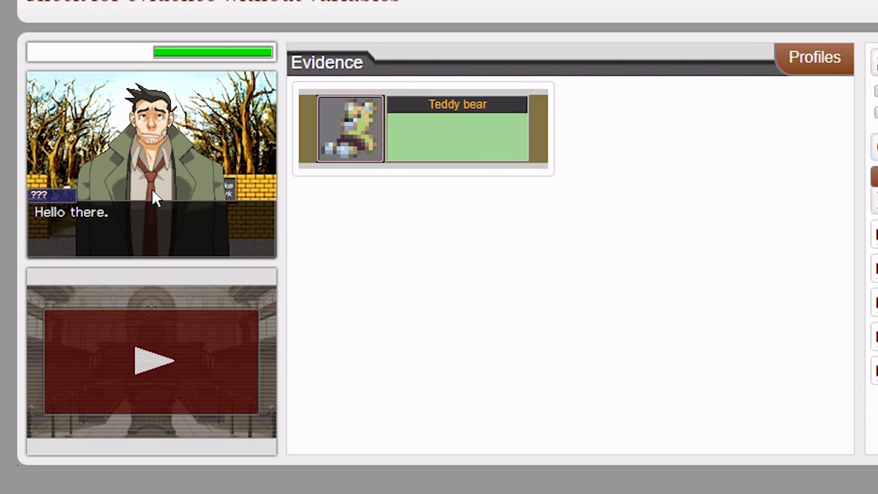
pyautogui.click(153, 341)
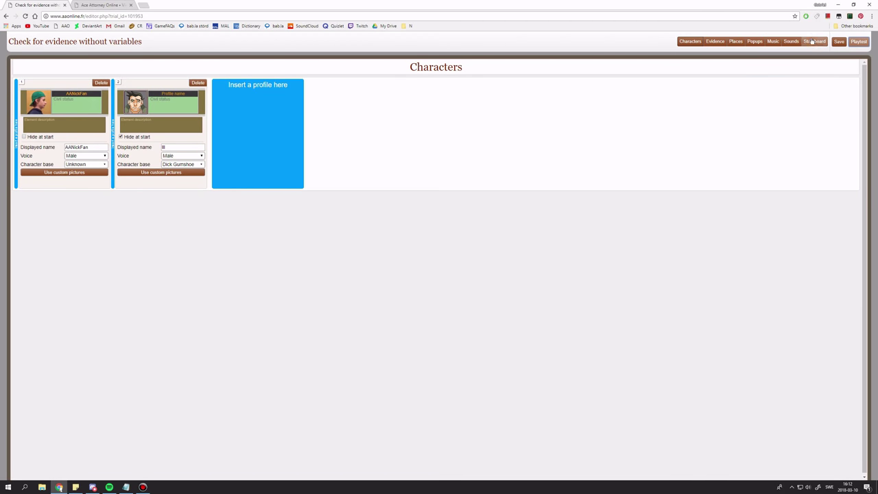
# Reopen scene 2's introduction conversation frames from the Storyboard.
pyautogui.click(815, 41)
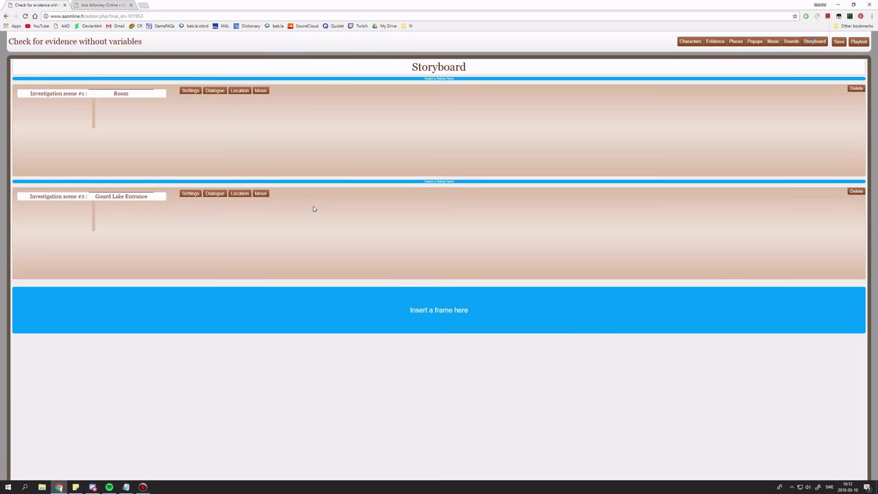
pyautogui.click(217, 193)
pyautogui.click(199, 212)
pyautogui.click(222, 236)
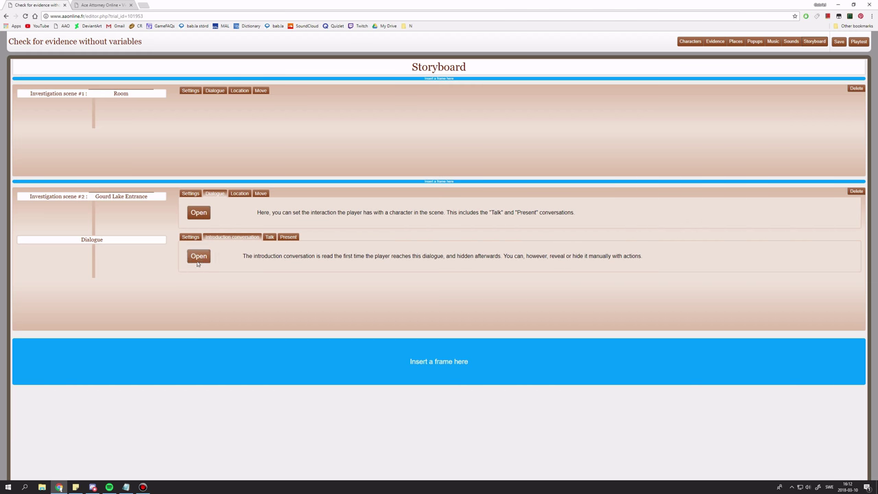
pyautogui.click(198, 258)
pyautogui.scroll(-2, 204, 288)
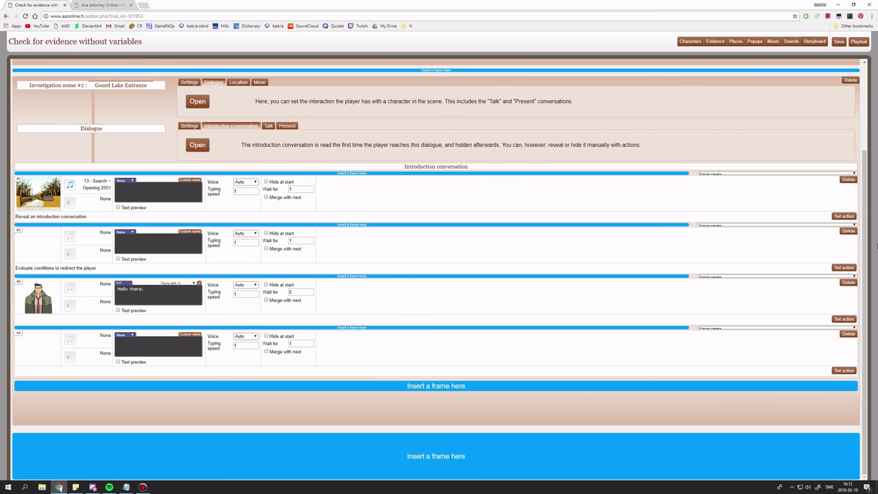
# Replace 'preuve' with profil in frame 43's condition, checking profiles and target frame 45.
pyautogui.click(844, 268)
pyautogui.moveTo(648, 315); pyautogui.dragTo(662, 315)
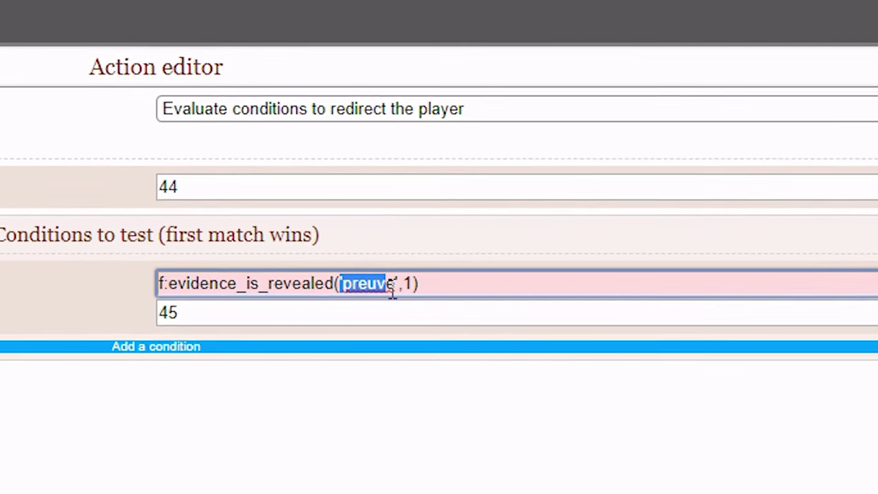
pyautogui.write('profi')
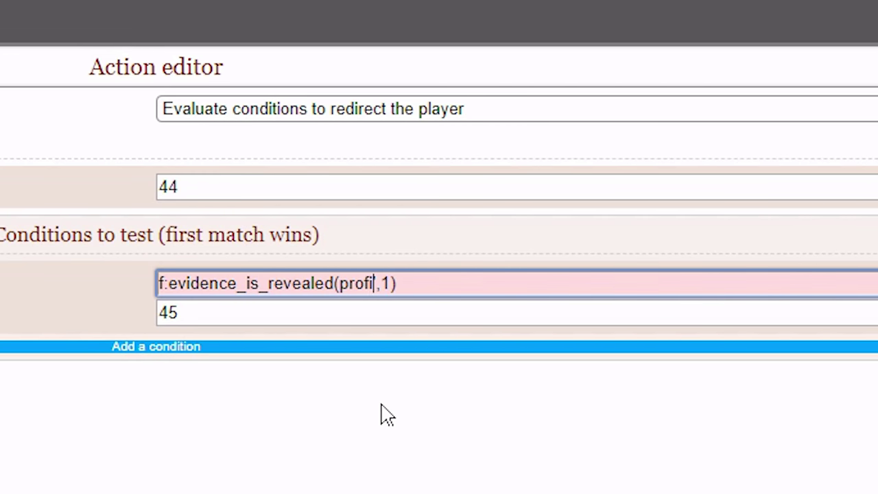
pyautogui.write("l'")
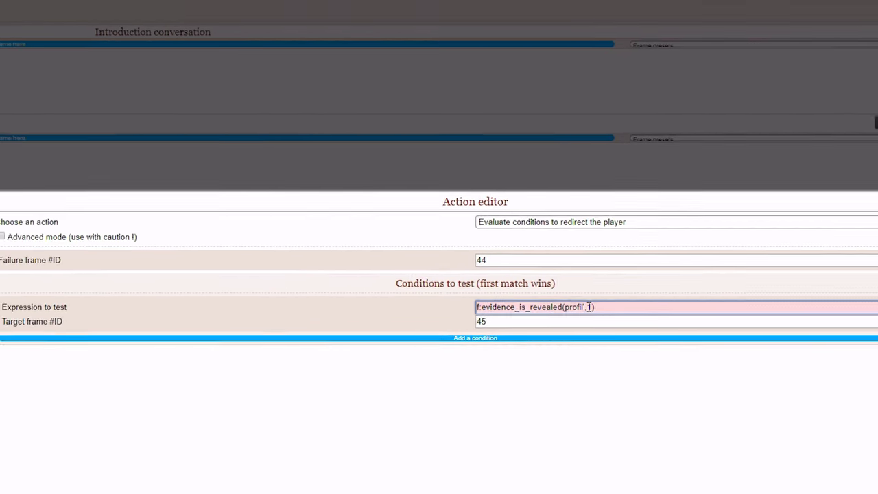
pyautogui.click(631, 158)
pyautogui.click(691, 41)
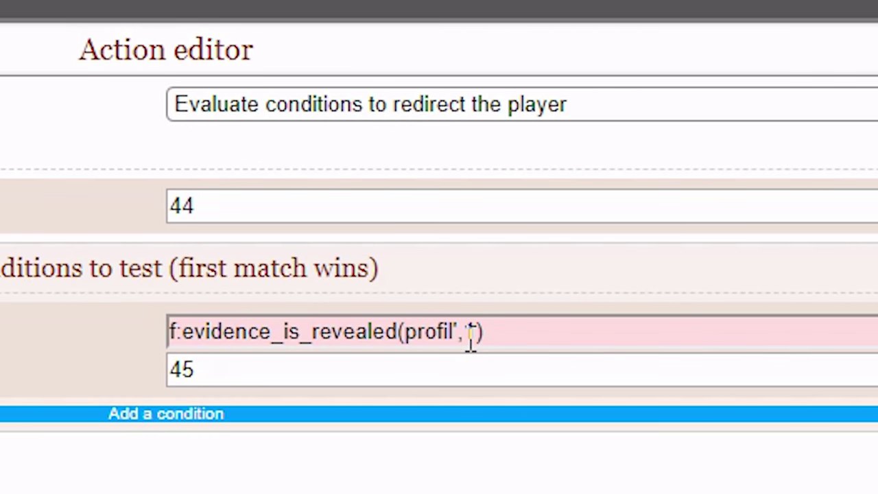
pyautogui.doubleClick(471, 335)
pyautogui.click(627, 368)
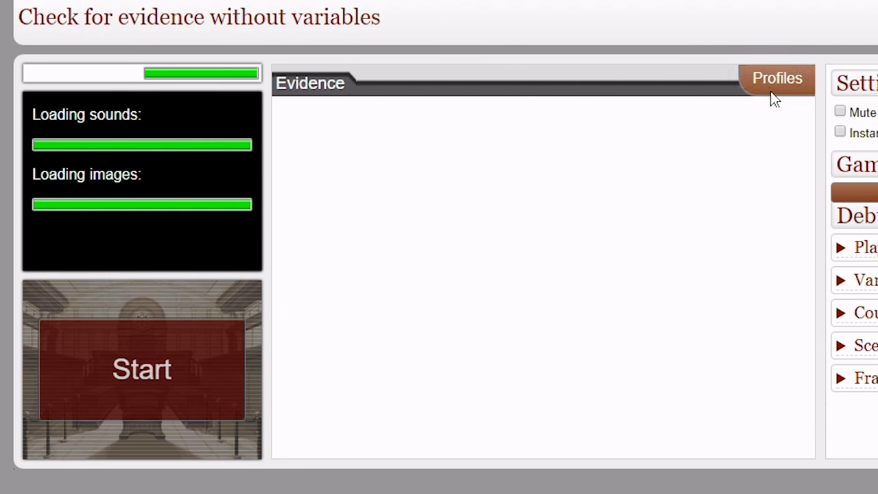
# Check which profiles are revealed, then playtest a trip to Gourd Lake Entrance.
pyautogui.click(772, 95)
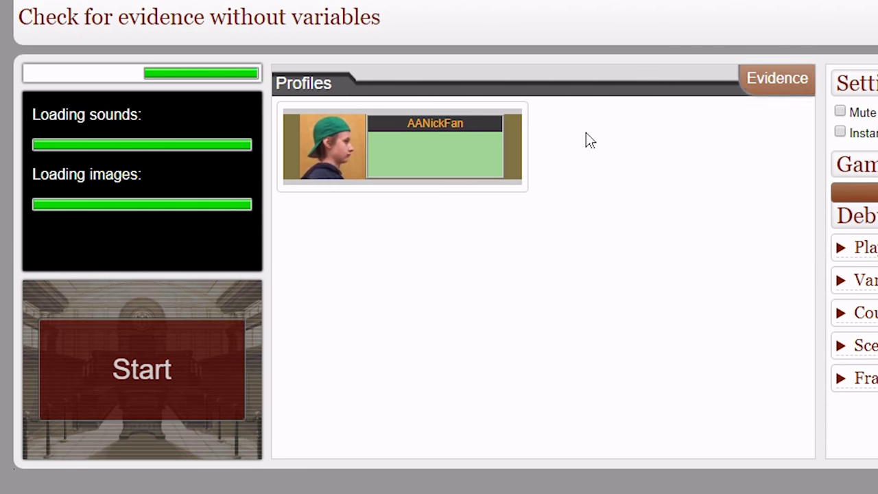
pyautogui.click(789, 84)
pyautogui.click(120, 351)
pyautogui.click(154, 347)
pyautogui.click(145, 328)
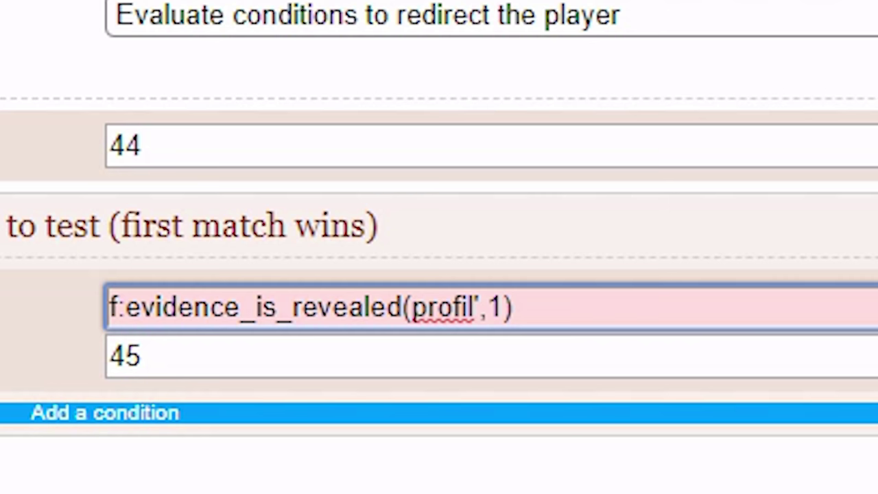
# Add the missing quote before profil and replay to Gourd Lake Entrance, where Gumshoe greets.
pyautogui.click(411, 307)
pyautogui.write("'")
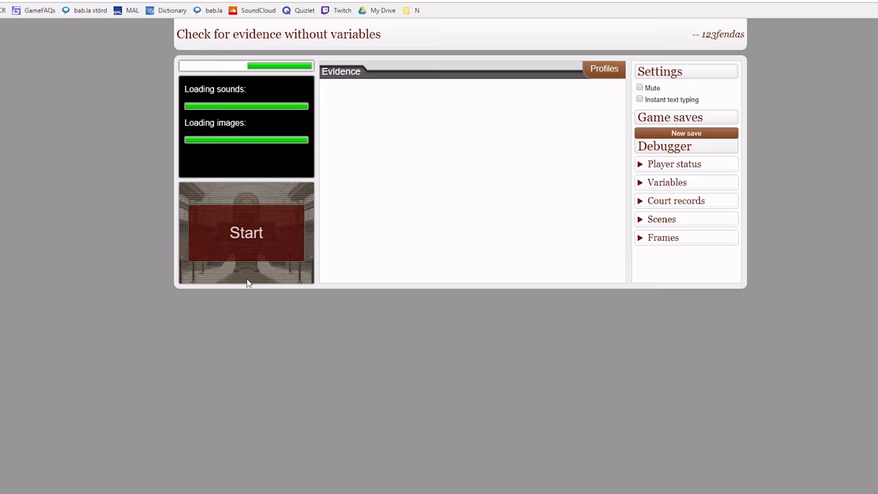
pyautogui.click(239, 254)
pyautogui.click(273, 220)
pyautogui.click(247, 210)
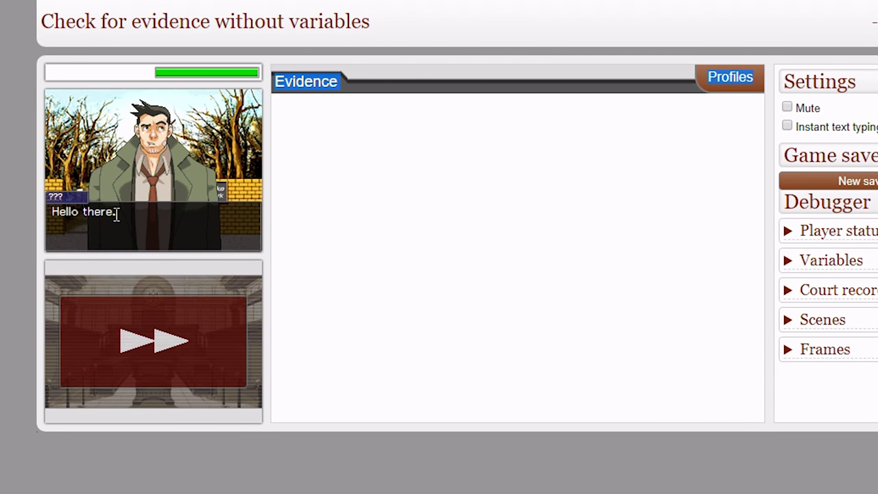
pyautogui.click(141, 339)
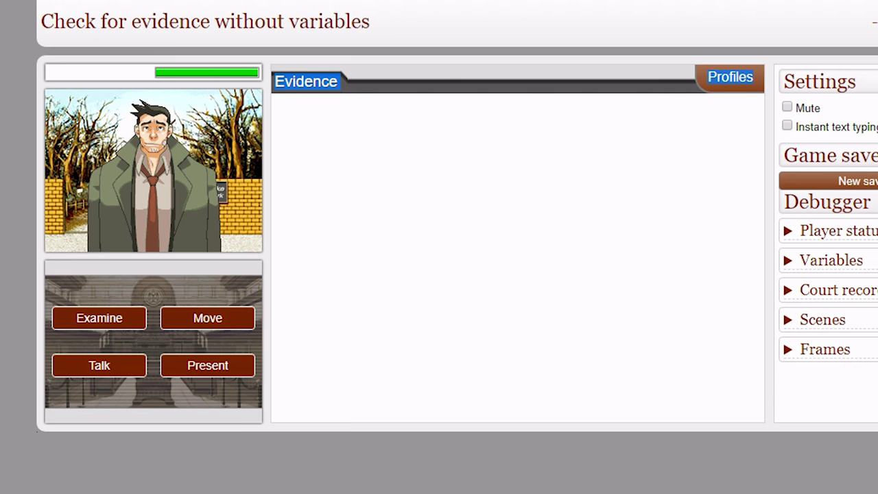
# Hide the first profile under Debugger > Court records, retest Gourd Lake Entrance, then reveal it again.
pyautogui.press('F5')
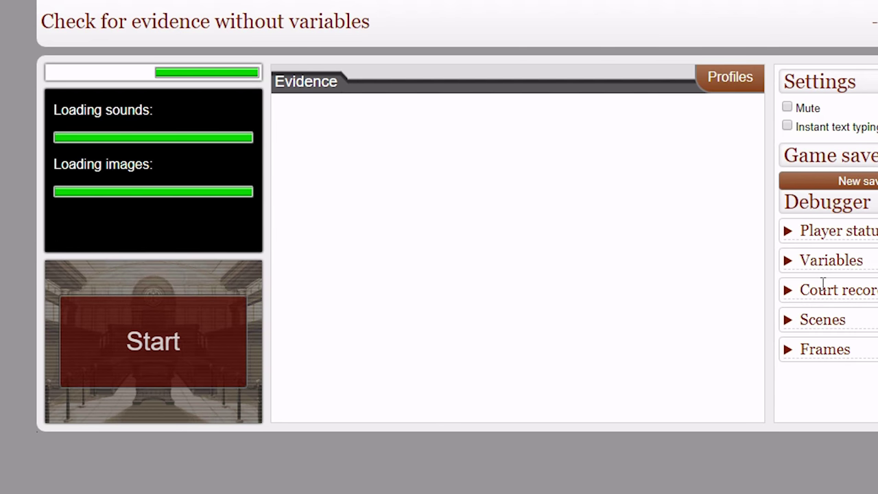
pyautogui.click(823, 287)
pyautogui.click(713, 76)
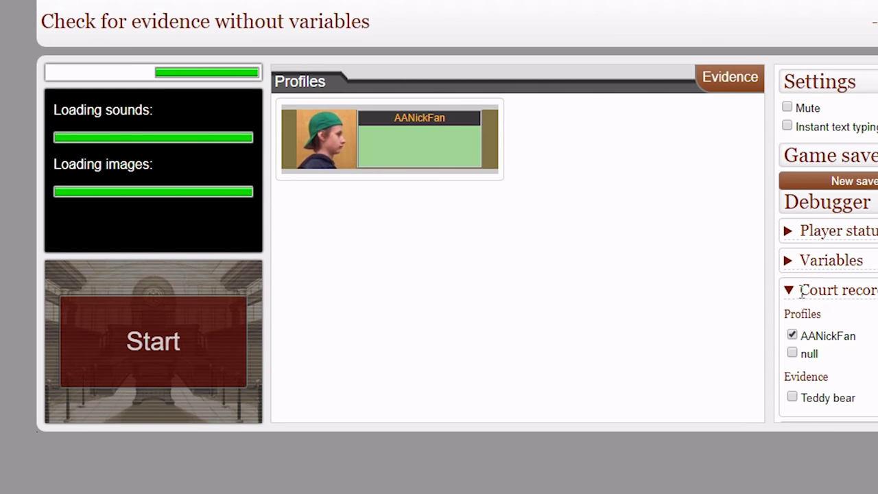
pyautogui.click(802, 338)
pyautogui.click(114, 342)
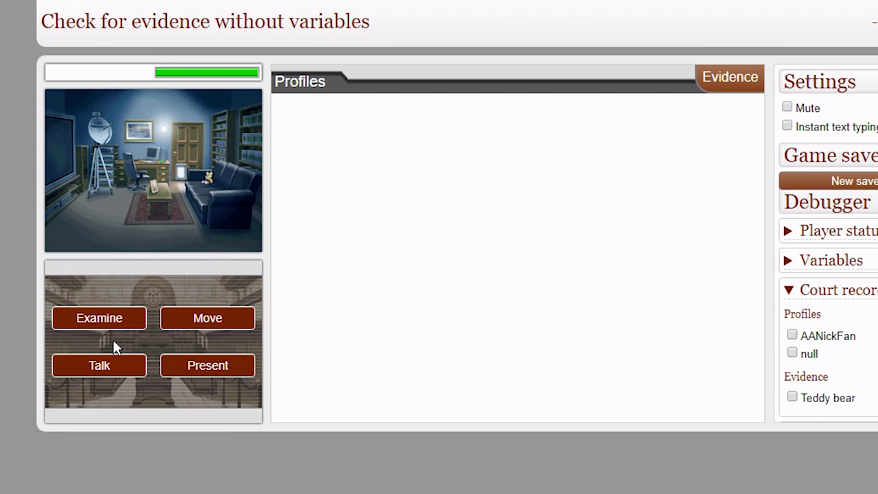
pyautogui.click(180, 328)
pyautogui.click(141, 298)
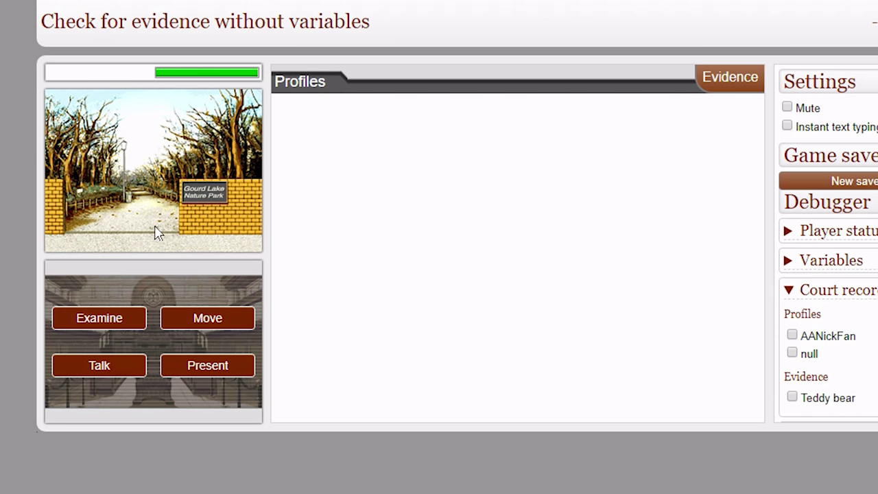
pyautogui.click(180, 330)
pyautogui.click(155, 305)
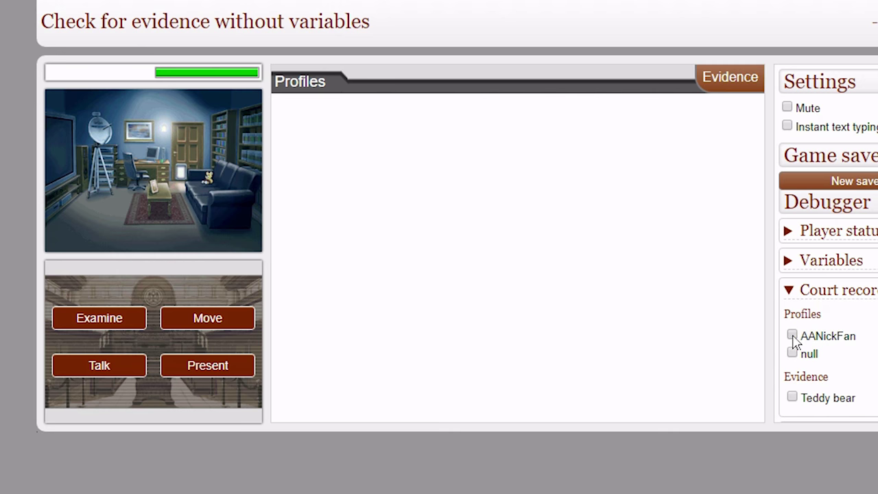
pyautogui.click(792, 335)
pyautogui.click(237, 324)
pyautogui.click(180, 298)
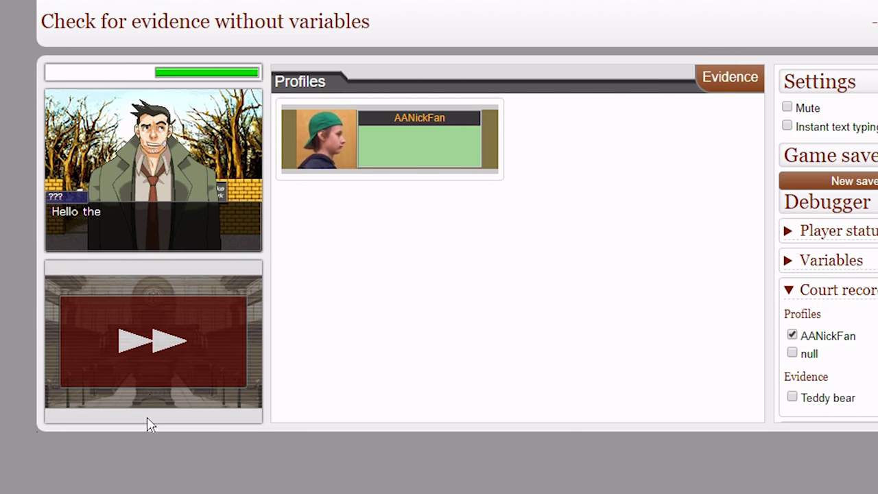